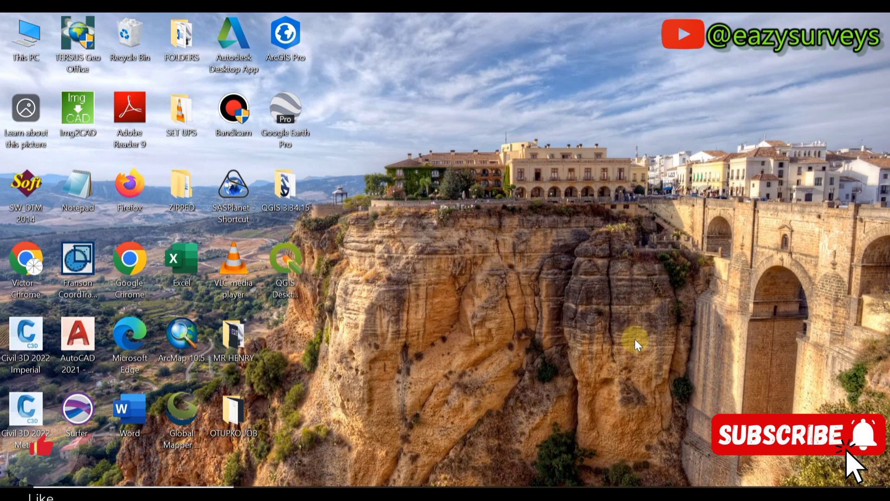
- Launch Chrome with a profile, search 'deepseek' and open the deepseek.com home page
{"action": "double_click", "coordinate": [128, 266]}
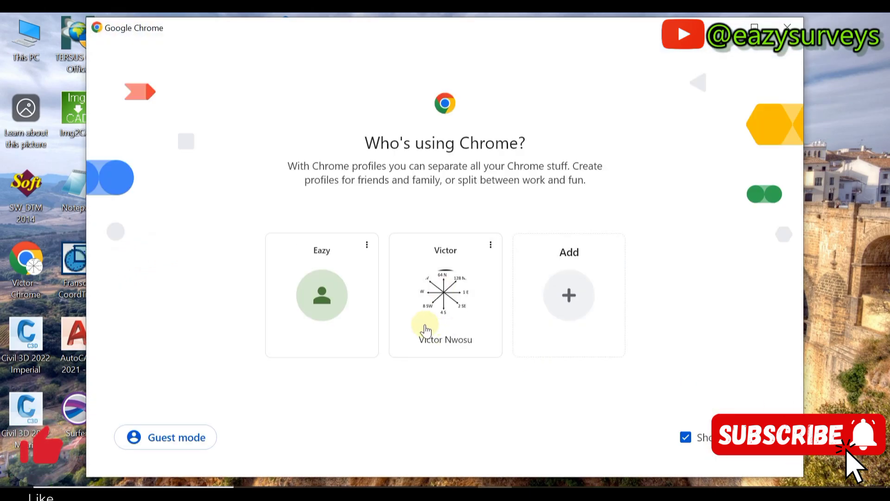
{"action": "left_click", "coordinate": [322, 294]}
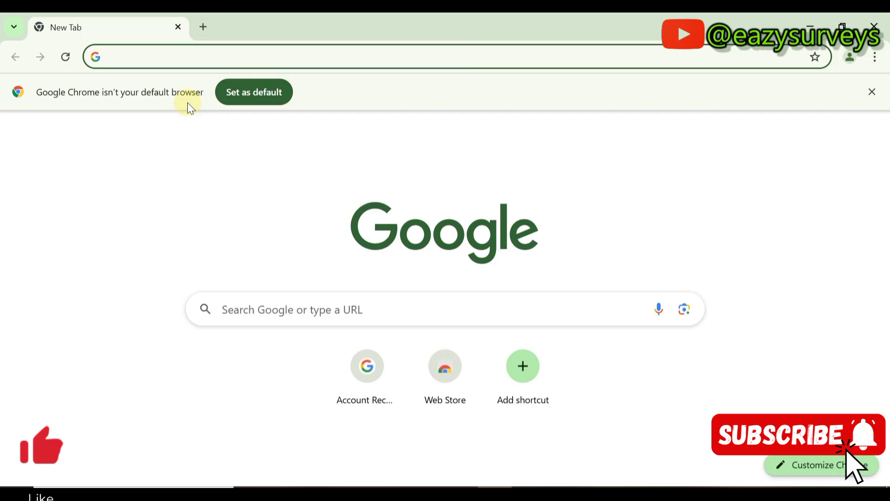
{"action": "left_click", "coordinate": [116, 57]}
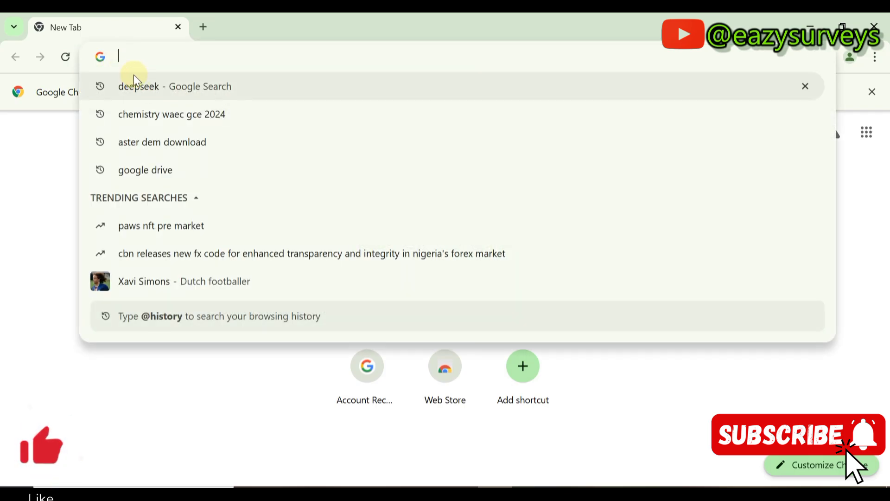
{"action": "left_click", "coordinate": [141, 90]}
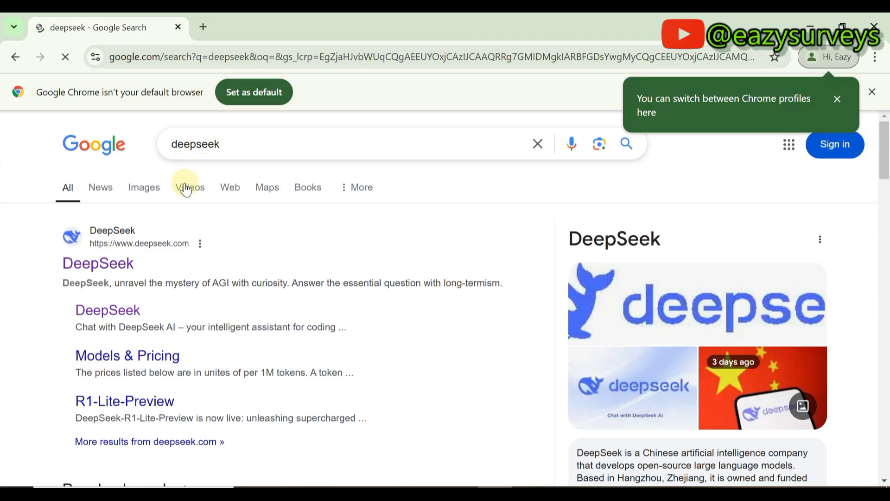
{"action": "left_click", "coordinate": [92, 271]}
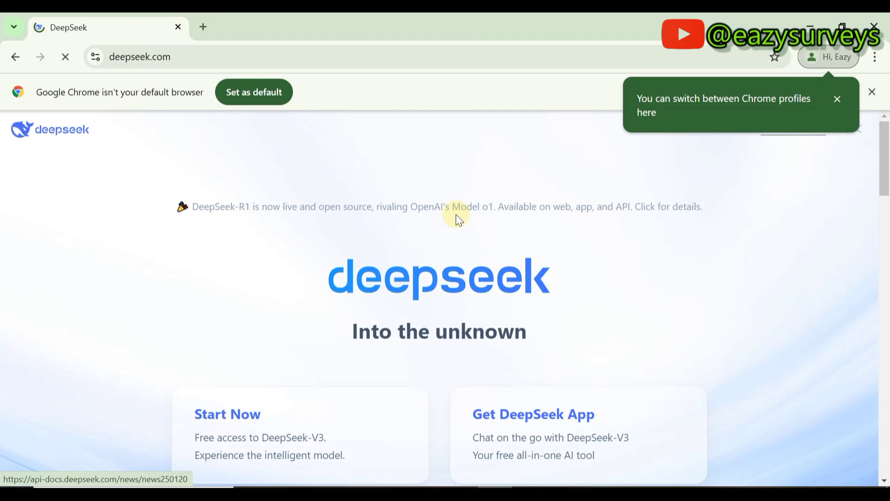
{"action": "scroll", "coordinate": [319, 366], "scroll_direction": "down", "scroll_amount": 4}
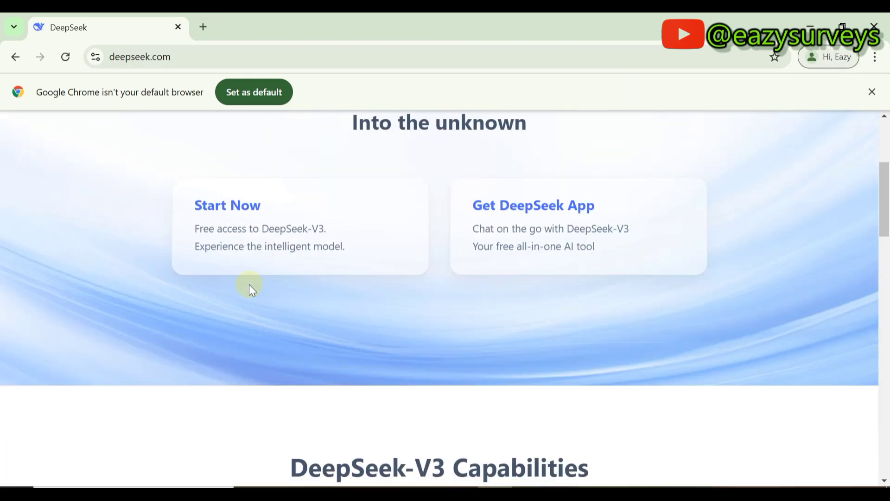
- Start DeepSeek chat with Start Now and pass the Cloudflare 'Verify you are human' check
{"action": "left_click", "coordinate": [259, 219]}
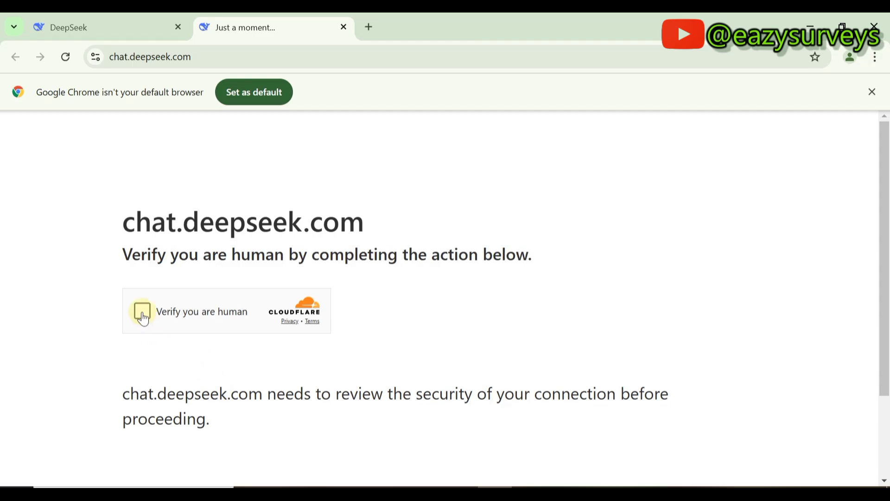
{"action": "left_click", "coordinate": [143, 311]}
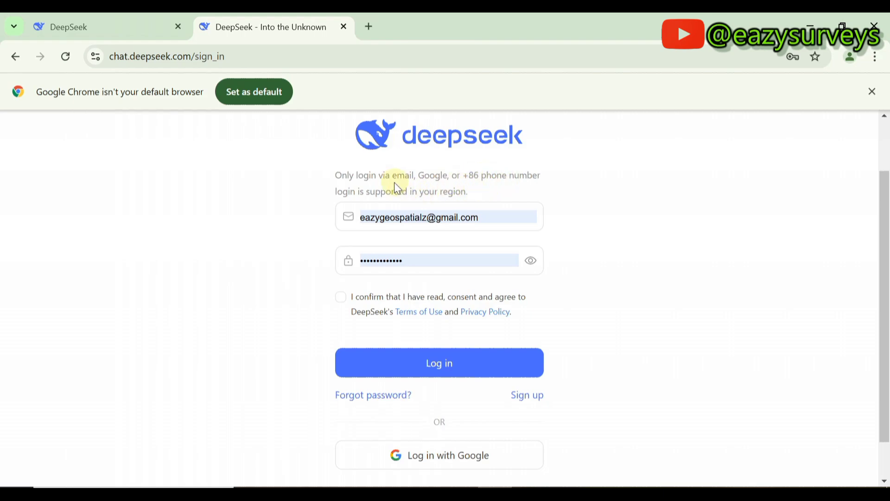
{"action": "left_click_drag", "start_coordinate": [330, 175], "coordinate": [446, 174]}
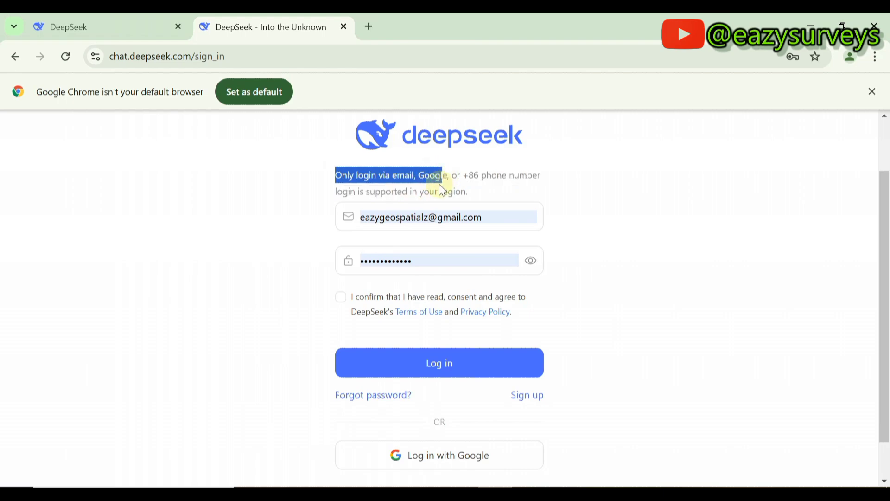
{"action": "scroll", "coordinate": [427, 318], "scroll_direction": "down", "scroll_amount": 1}
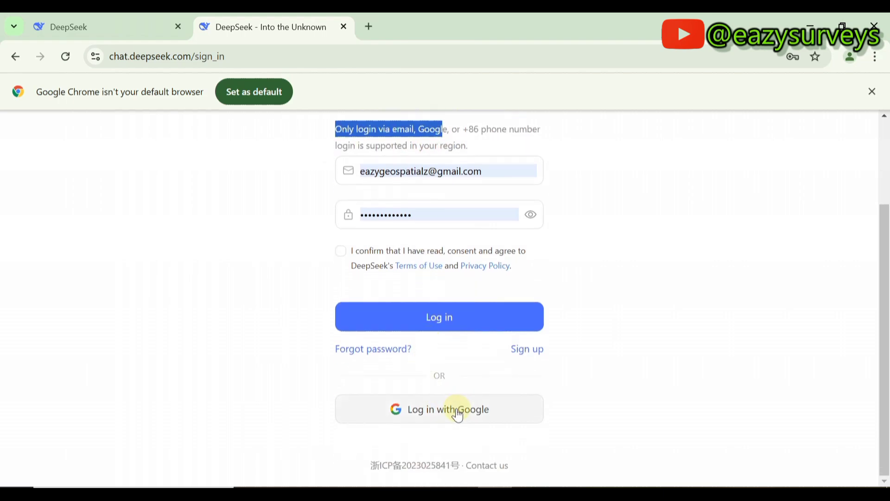
{"action": "left_click", "coordinate": [376, 128]}
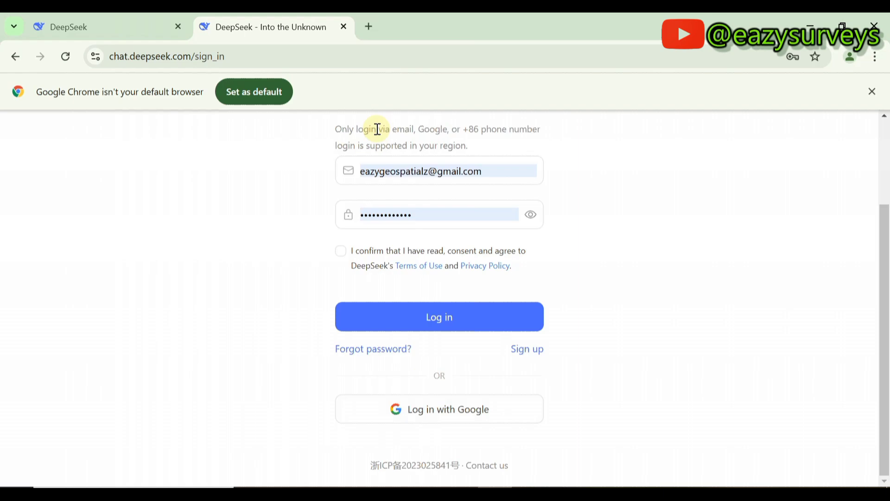
- Switch to the sign-up form and enter the account's email address
{"action": "left_click", "coordinate": [525, 350]}
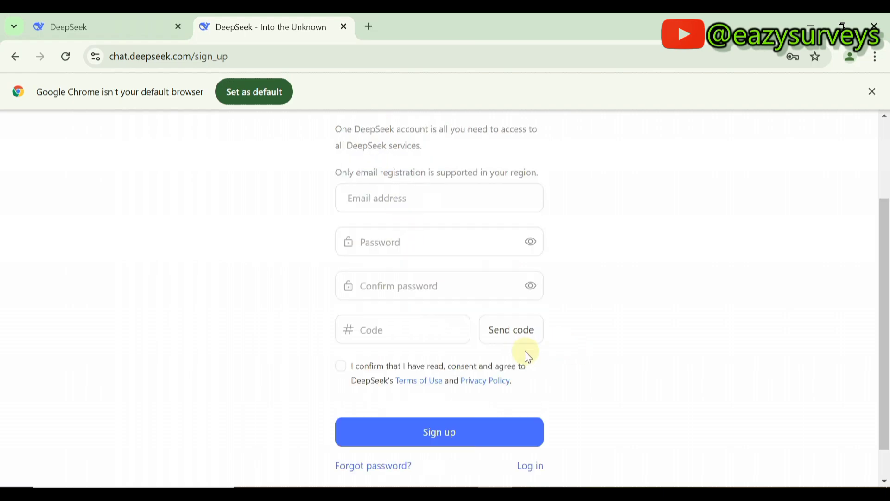
{"action": "left_click", "coordinate": [390, 202]}
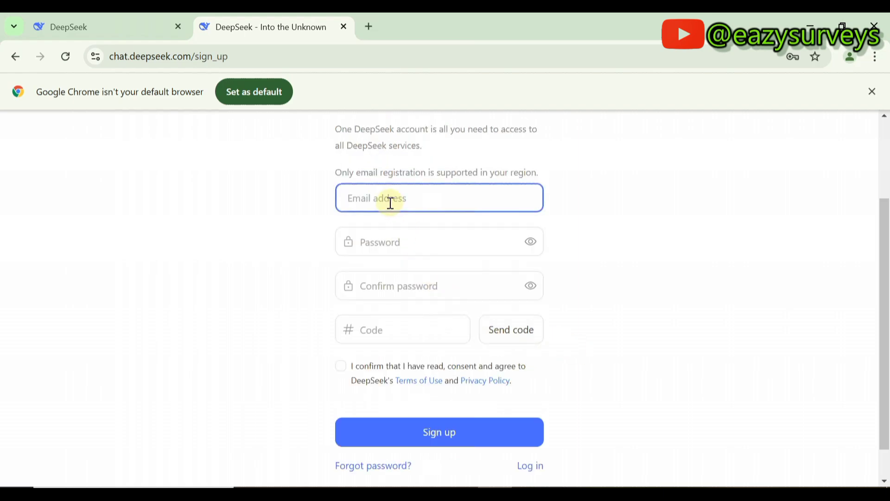
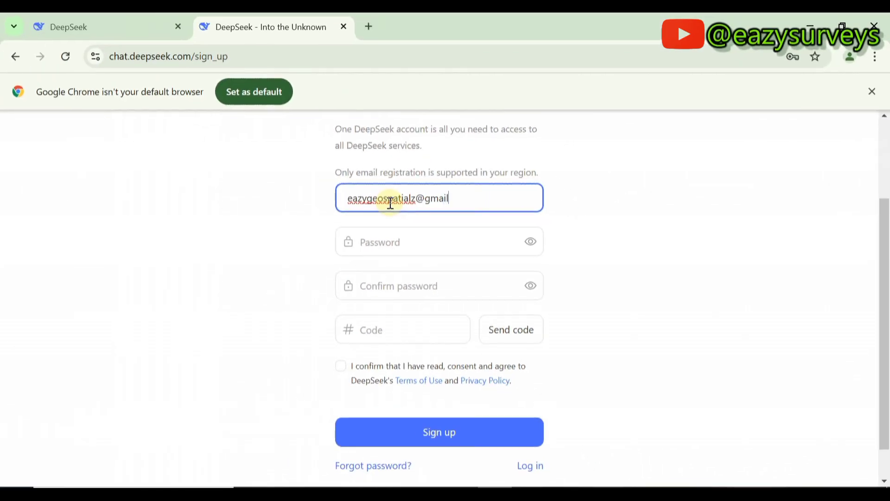
- Enter the account password and paste the same password into Confirm password
{"action": "left_click", "coordinate": [399, 246]}
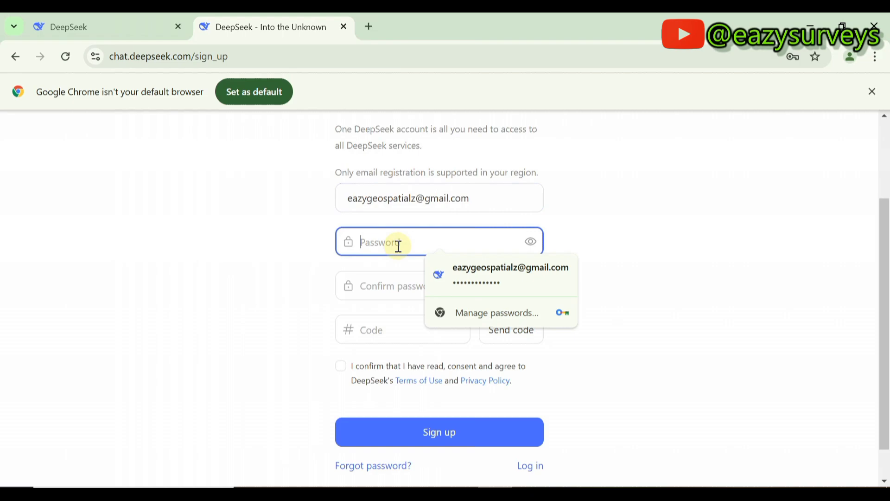
{"action": "type", "text": "e"}
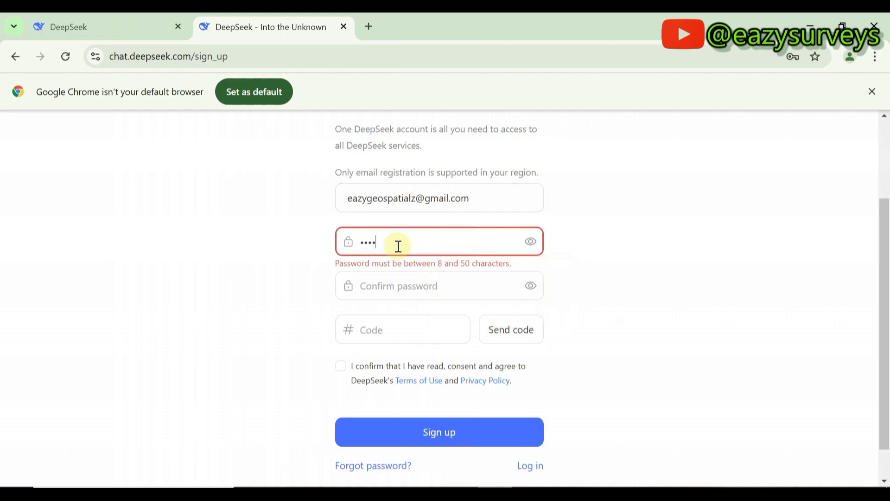
{"action": "type", "text": "1"}
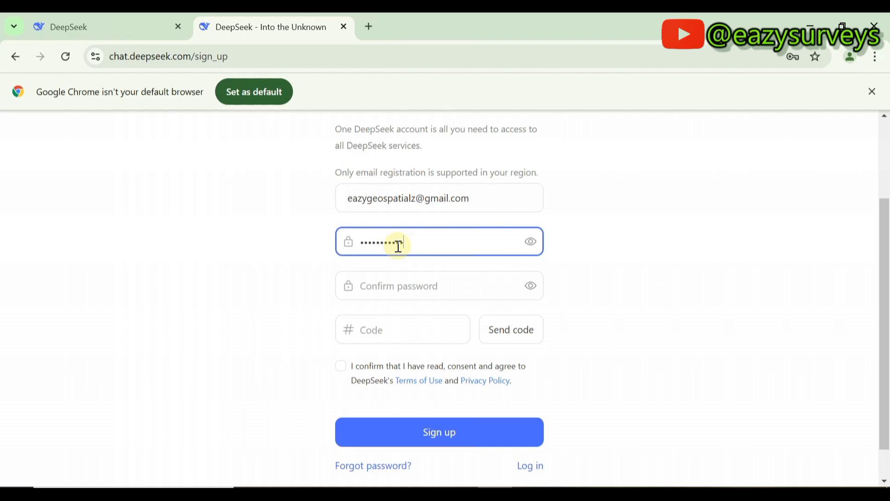
{"action": "left_click", "coordinate": [396, 286]}
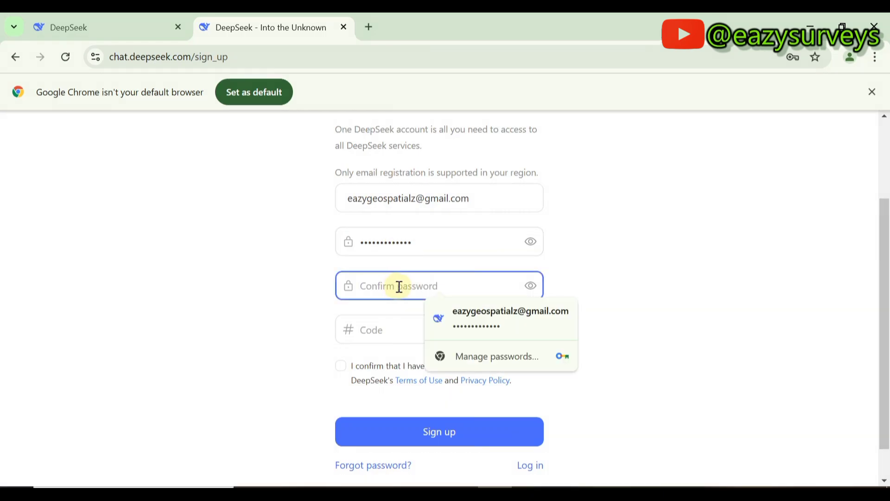
{"action": "key", "text": "ctrl+v"}
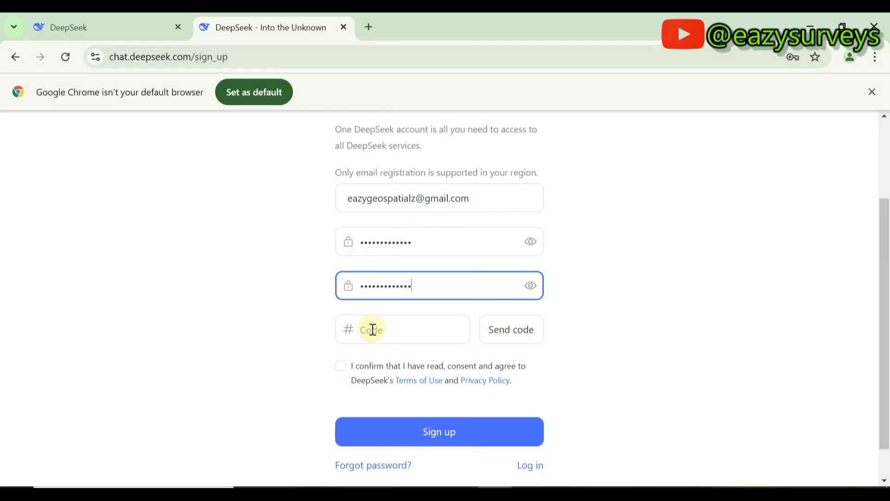
- Accept the terms, get the emailed verification code, and submit the sign-up form
{"action": "left_click", "coordinate": [343, 370]}
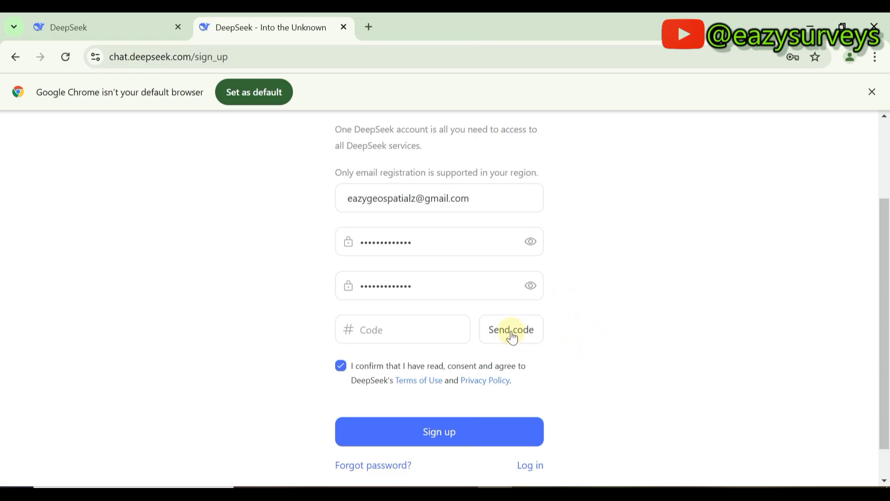
{"action": "left_click", "coordinate": [512, 336]}
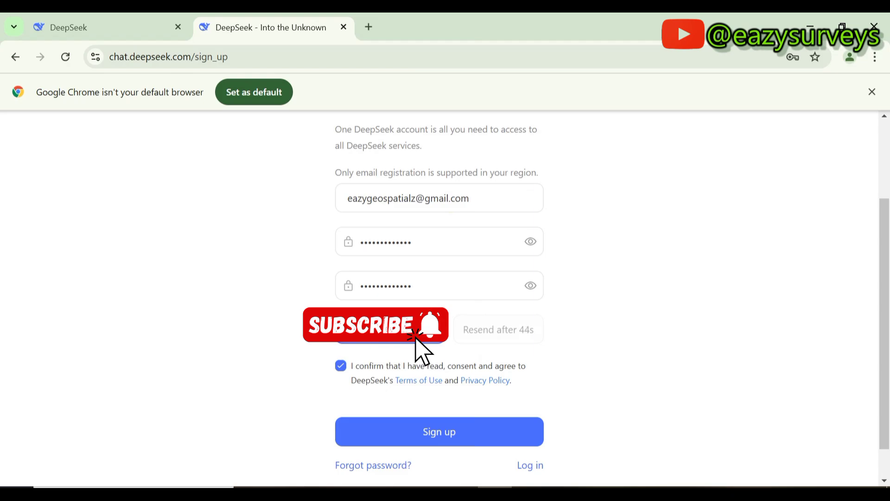
{"action": "scroll", "coordinate": [408, 394], "scroll_direction": "down", "scroll_amount": 1}
{"action": "left_click", "coordinate": [434, 396]}
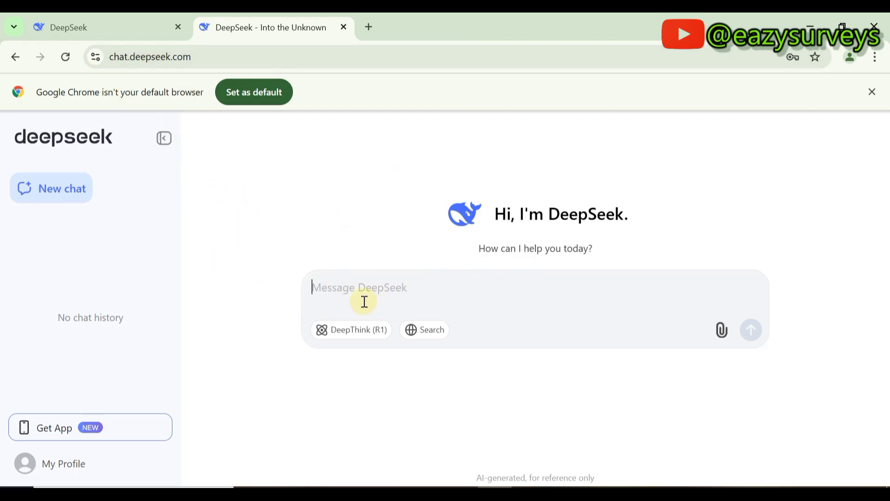
- Install DeepSeek chat as an app from Chrome's menu, then close the new app window
{"action": "left_click", "coordinate": [340, 300]}
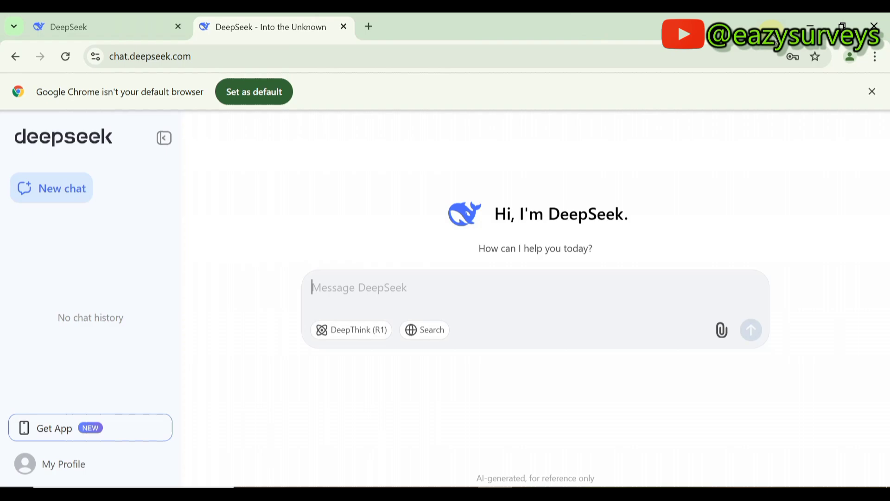
{"action": "left_click", "coordinate": [874, 58]}
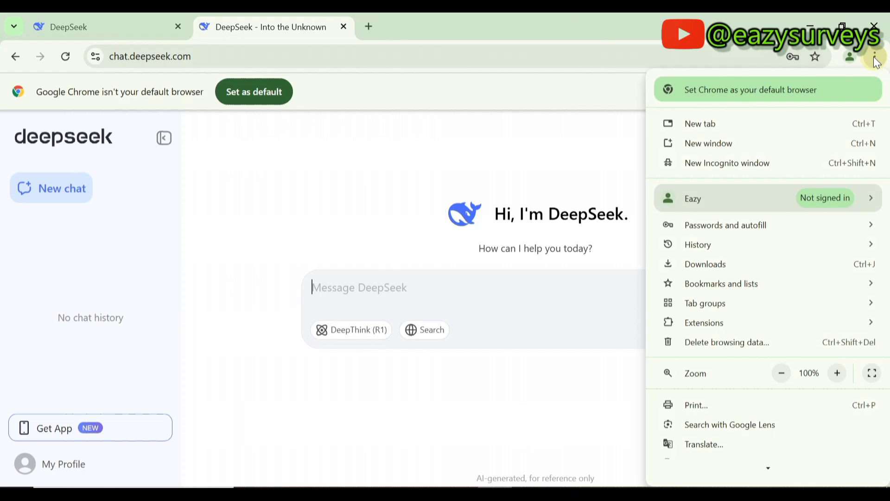
{"action": "scroll", "coordinate": [802, 320], "scroll_direction": "down", "scroll_amount": 3}
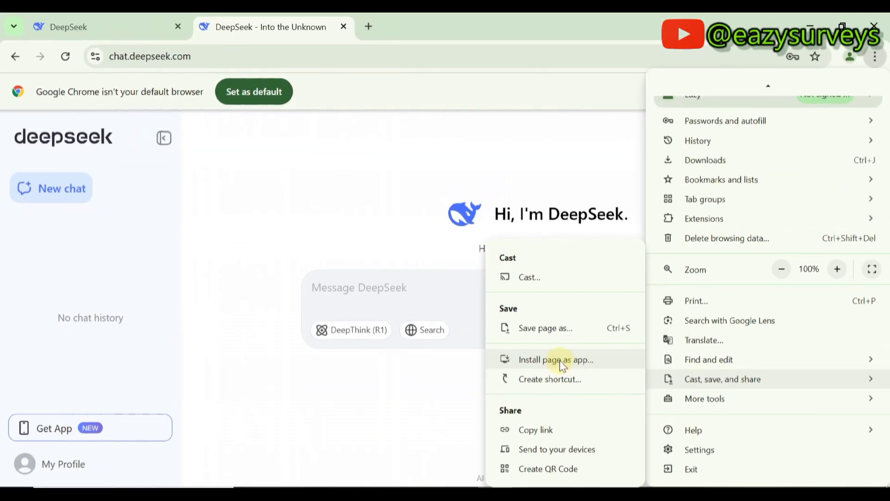
{"action": "left_click", "coordinate": [560, 360]}
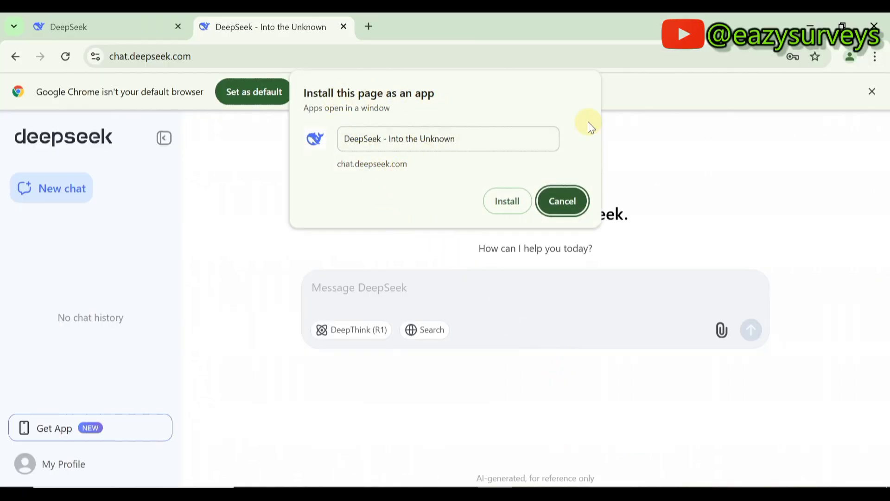
{"action": "left_click", "coordinate": [507, 202]}
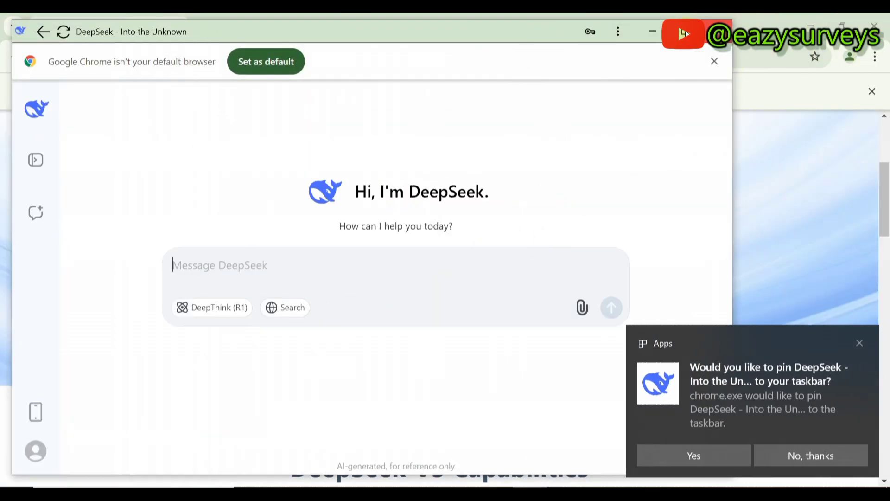
{"action": "left_click", "coordinate": [652, 31]}
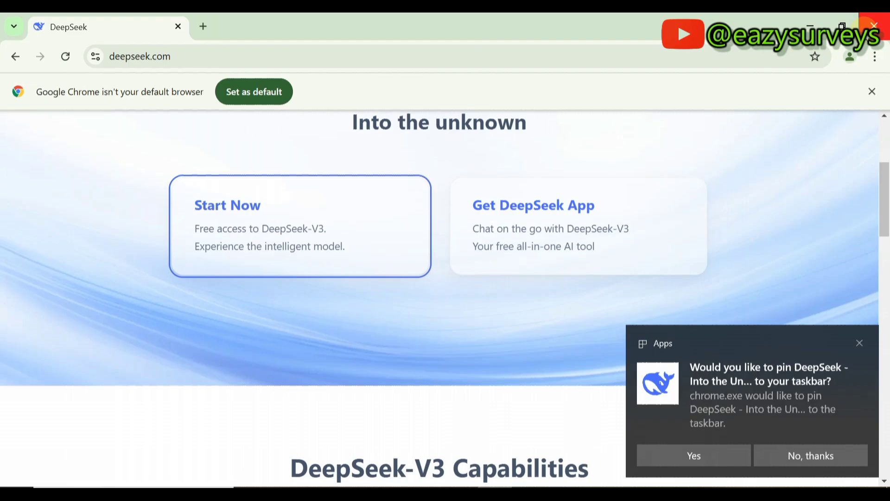
- Close Chrome and dismiss the pin-to-taskbar prompt, leaving the DeepSeek desktop shortcut visible
{"action": "left_click", "coordinate": [874, 26]}
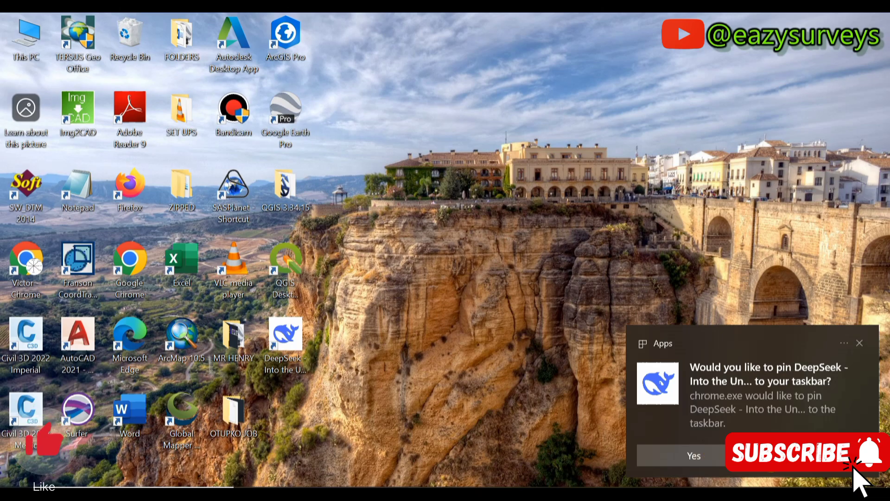
{"action": "left_click", "coordinate": [816, 381]}
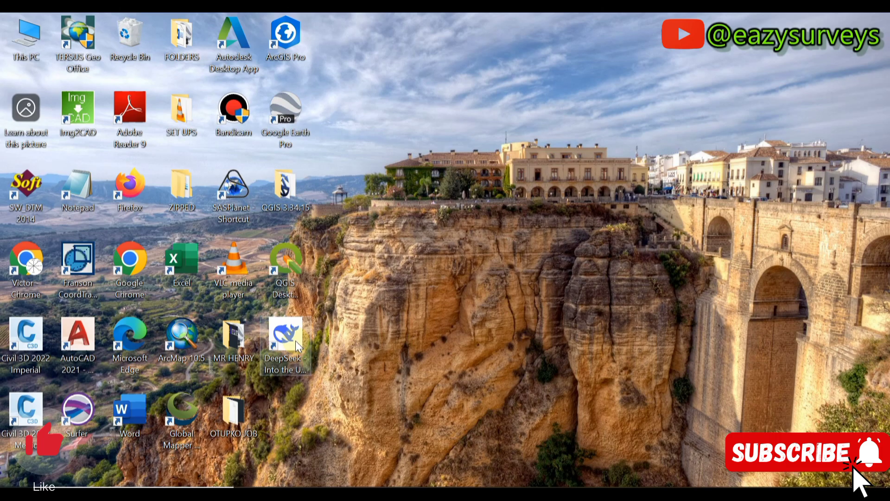
{"action": "left_click_drag", "start_coordinate": [293, 346], "coordinate": [388, 364]}
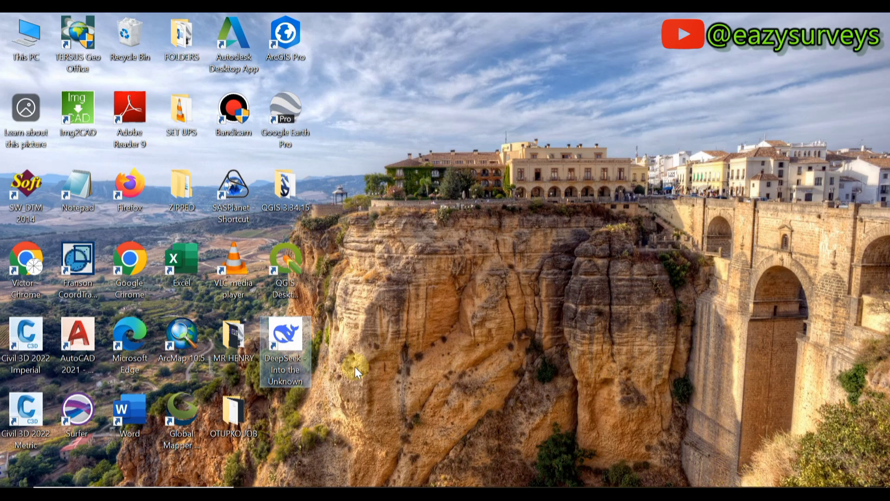
- Launch the DeepSeek desktop app, expand its sidebar, and scroll the New chat to the Python code block
{"action": "double_click", "coordinate": [296, 341]}
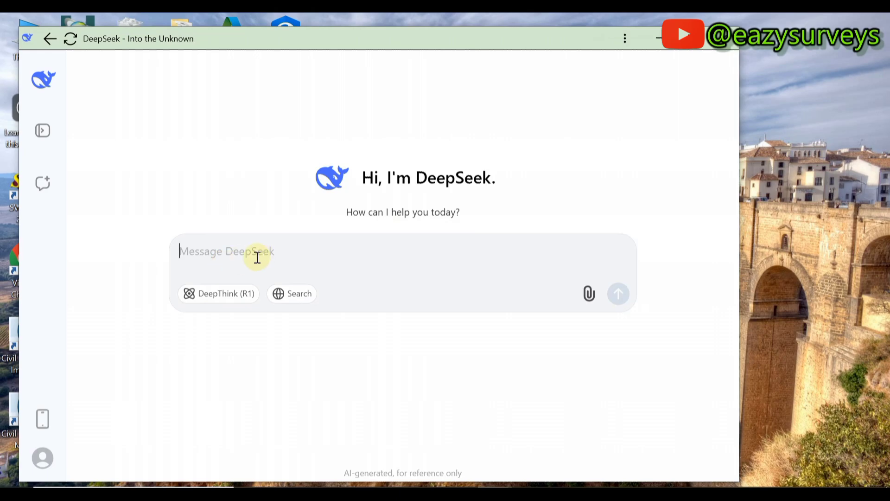
{"action": "left_click", "coordinate": [41, 132]}
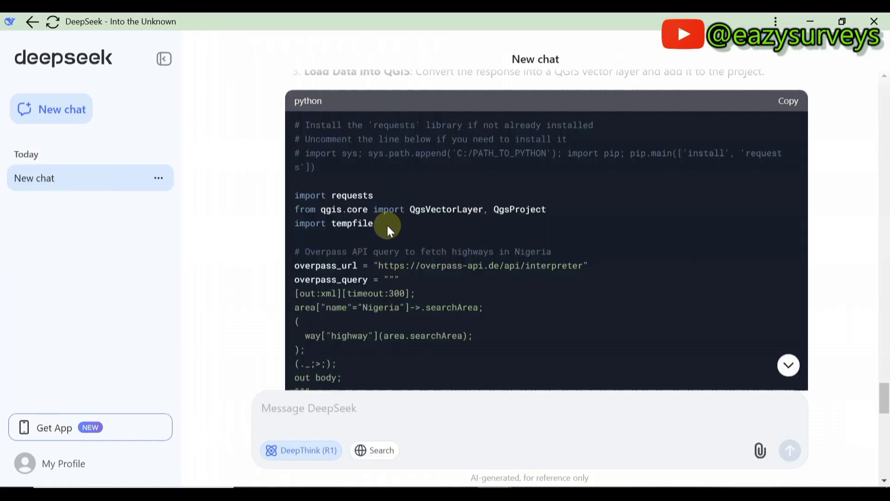
{"action": "scroll", "coordinate": [380, 237], "scroll_direction": "up", "scroll_amount": 10}
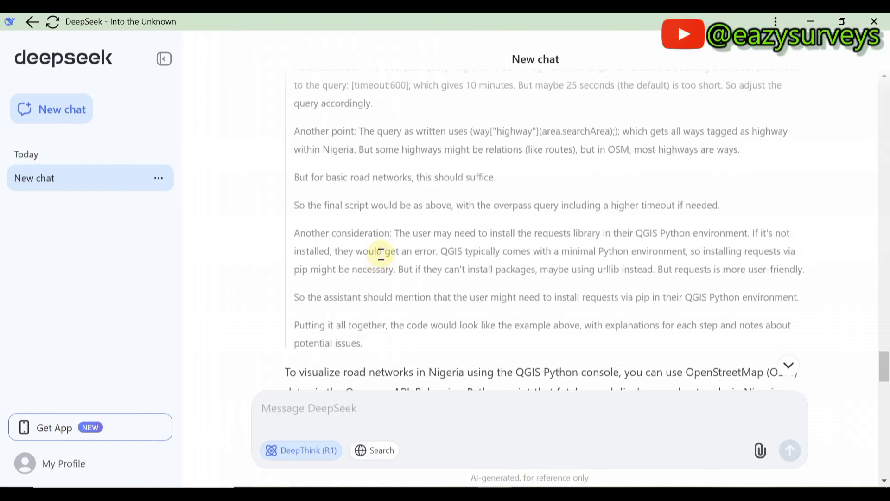
{"action": "scroll", "coordinate": [381, 254], "scroll_direction": "up", "scroll_amount": 15}
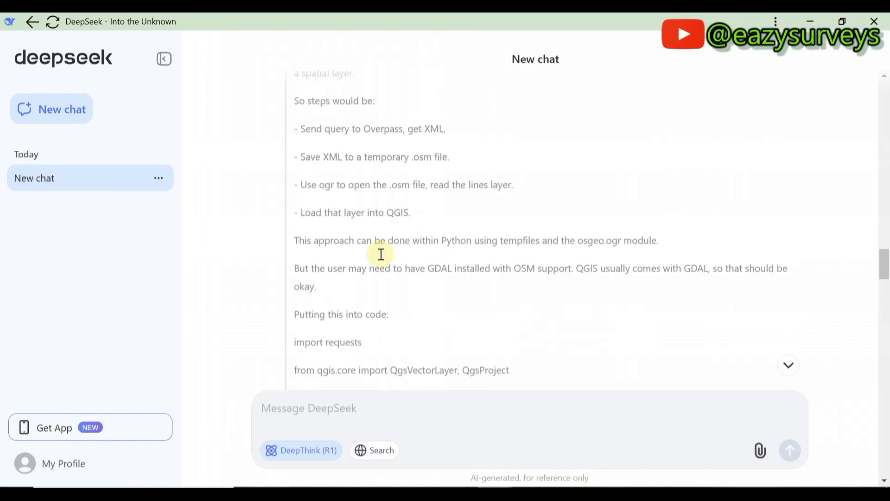
{"action": "scroll", "coordinate": [381, 254], "scroll_direction": "up", "scroll_amount": 15}
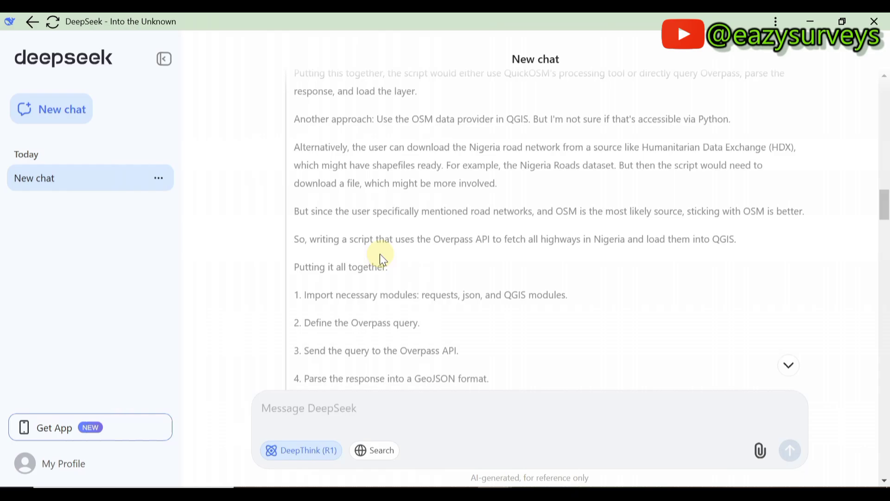
{"action": "scroll", "coordinate": [380, 254], "scroll_direction": "up", "scroll_amount": 5}
{"action": "scroll", "coordinate": [380, 254], "scroll_direction": "down", "scroll_amount": 15}
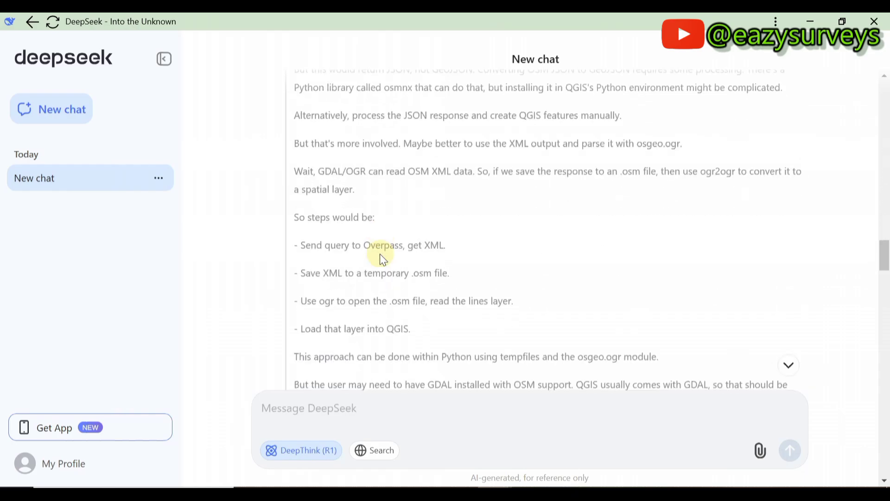
{"action": "scroll", "coordinate": [380, 254], "scroll_direction": "down", "scroll_amount": 20}
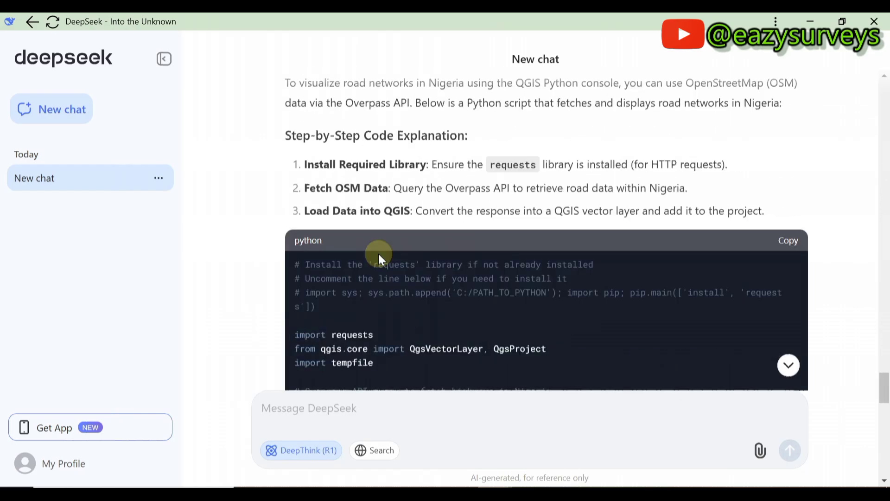
{"action": "scroll", "coordinate": [378, 254], "scroll_direction": "down", "scroll_amount": 5}
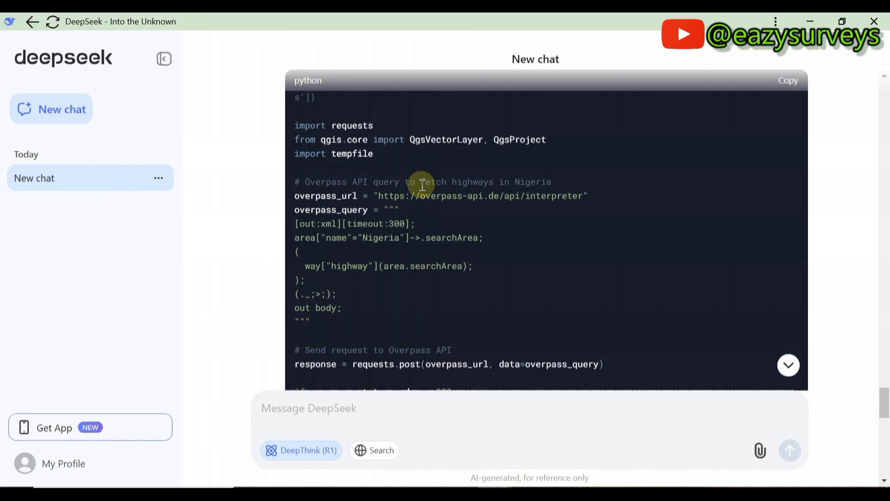
{"action": "scroll", "coordinate": [453, 282], "scroll_direction": "down", "scroll_amount": 9}
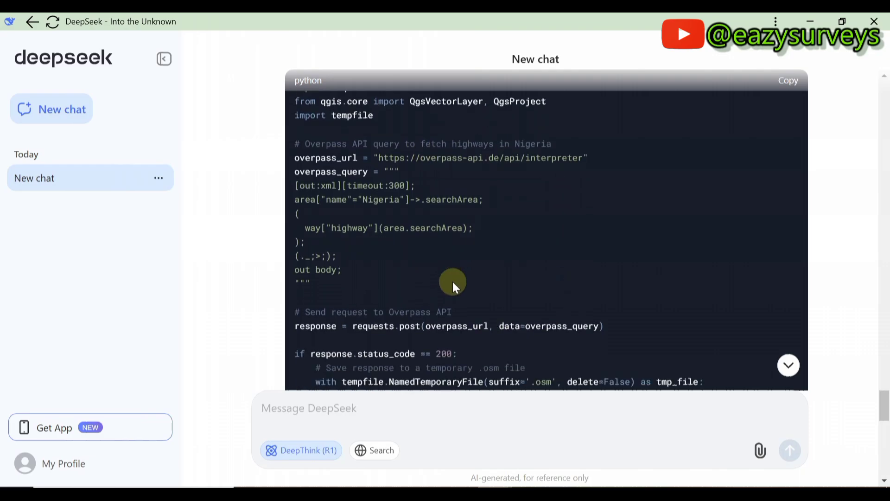
{"action": "scroll", "coordinate": [460, 223], "scroll_direction": "up", "scroll_amount": 5}
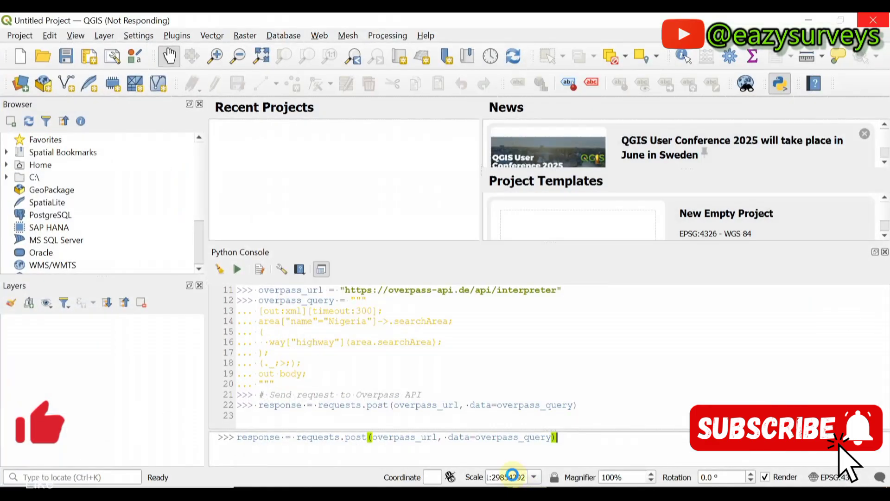
- Minimize QGIS and scroll through the Nigeria roads script's Overpass query and request lines
{"action": "left_click", "coordinate": [808, 20]}
{"action": "scroll", "coordinate": [499, 330], "scroll_direction": "down", "scroll_amount": 3}
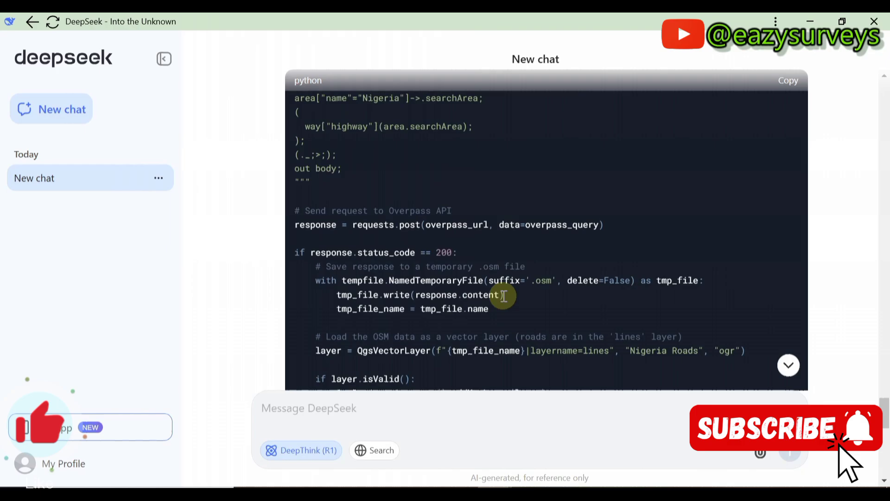
{"action": "scroll", "coordinate": [493, 287], "scroll_direction": "up", "scroll_amount": 6}
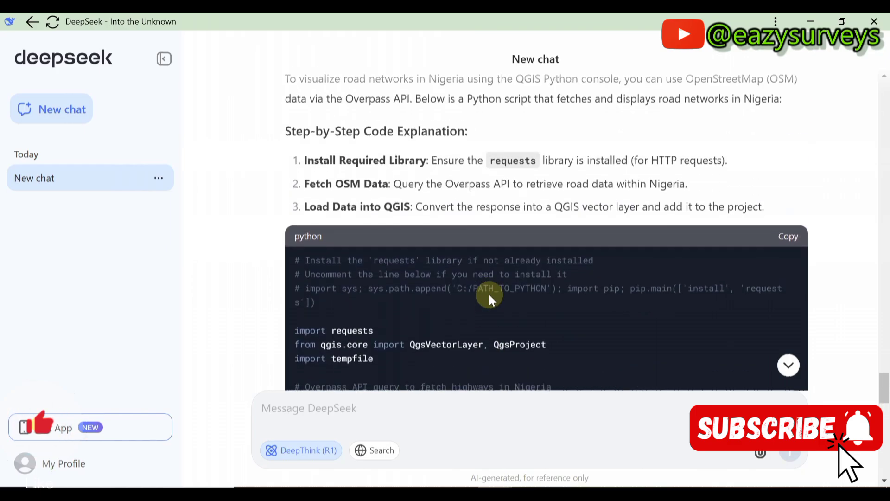
{"action": "scroll", "coordinate": [488, 294], "scroll_direction": "down", "scroll_amount": 5}
{"action": "scroll", "coordinate": [488, 294], "scroll_direction": "down", "scroll_amount": 6}
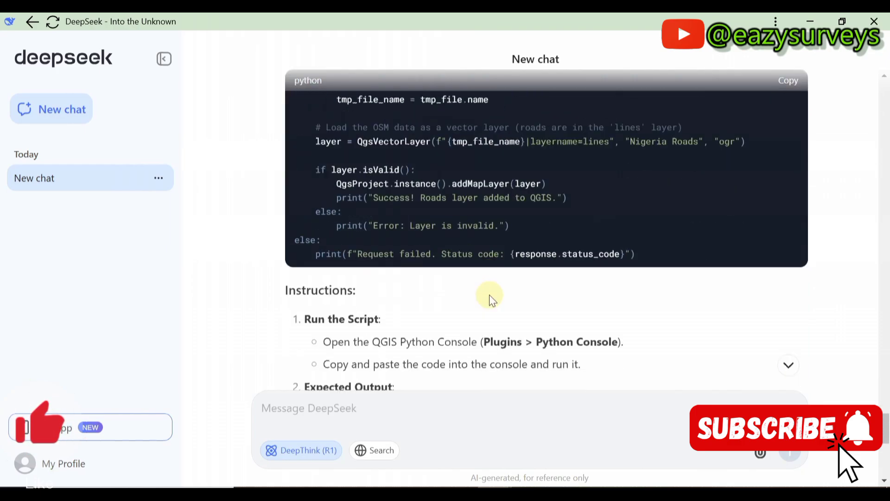
{"action": "scroll", "coordinate": [488, 294], "scroll_direction": "up", "scroll_amount": 3}
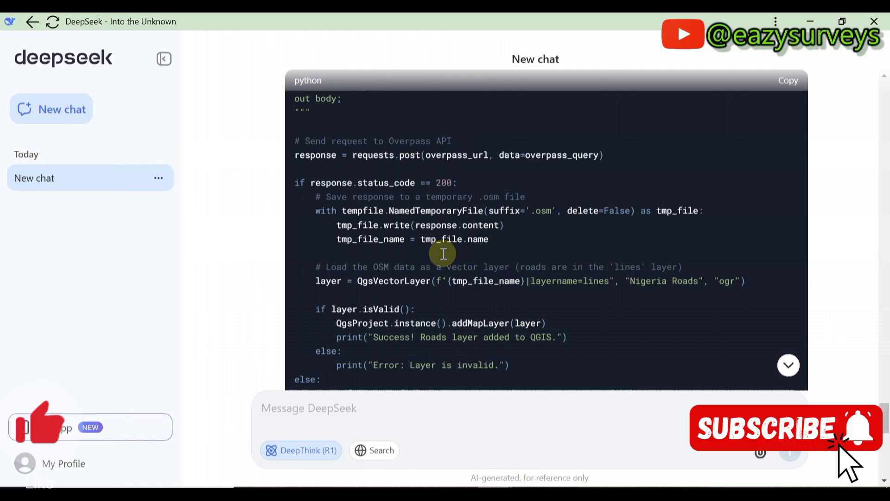
{"action": "scroll", "coordinate": [442, 253], "scroll_direction": "up", "scroll_amount": 4}
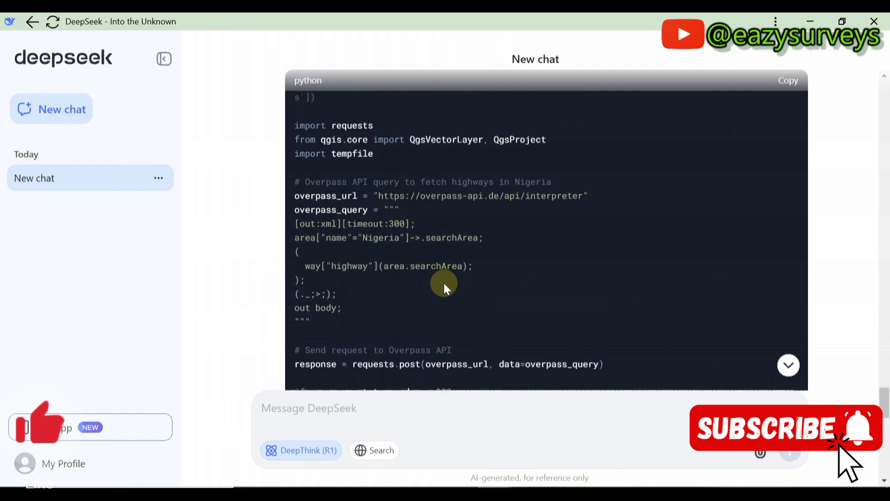
{"action": "scroll", "coordinate": [439, 288], "scroll_direction": "down", "scroll_amount": 5}
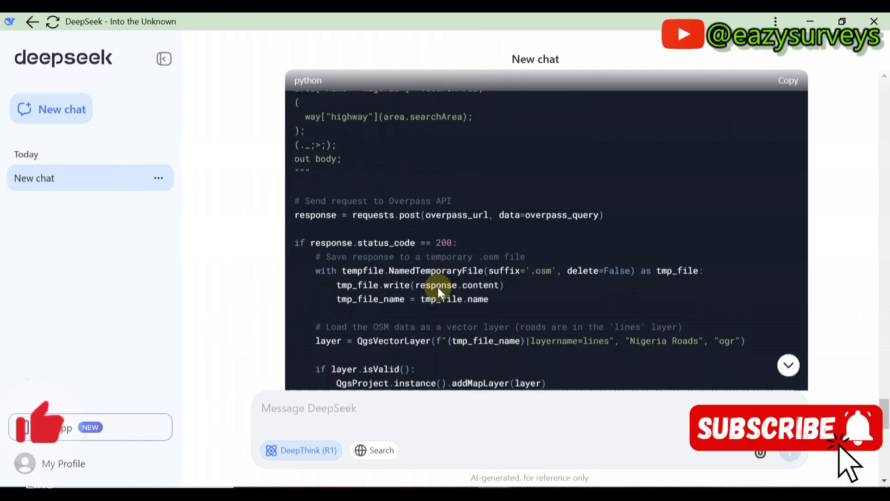
{"action": "scroll", "coordinate": [435, 288], "scroll_direction": "down", "scroll_amount": 3}
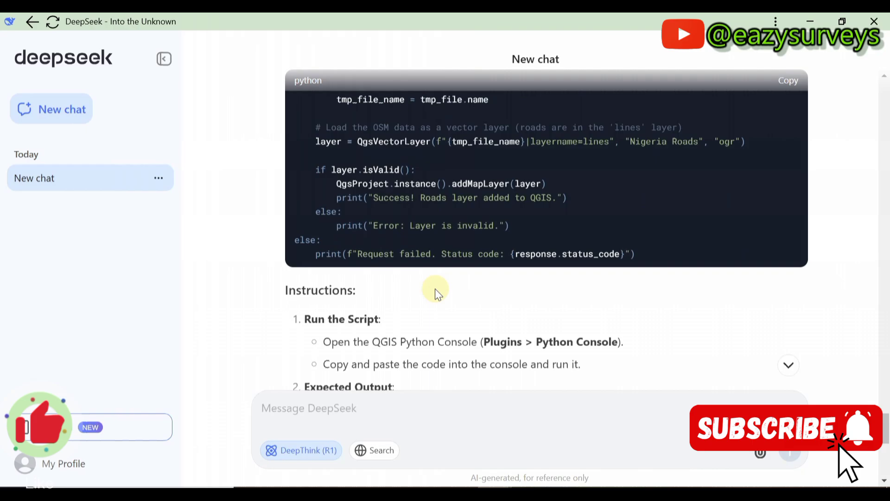
{"action": "scroll", "coordinate": [435, 288], "scroll_direction": "up", "scroll_amount": 2}
{"action": "scroll", "coordinate": [435, 288], "scroll_direction": "up", "scroll_amount": 4}
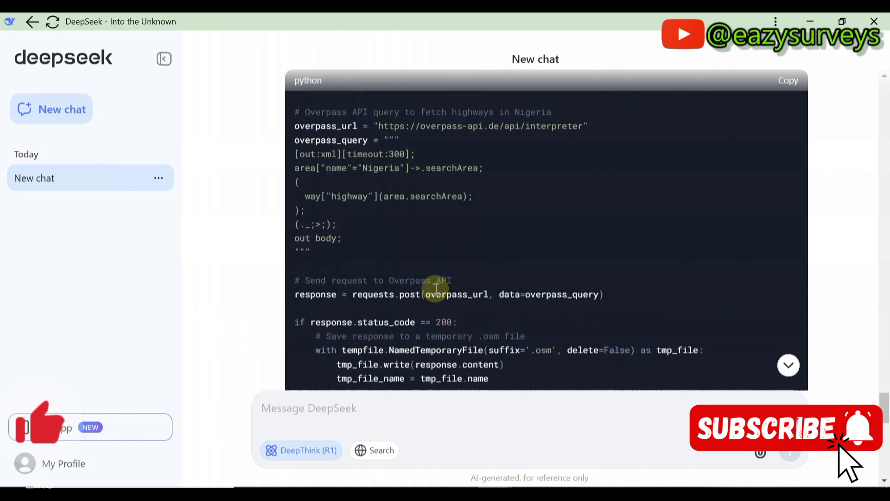
{"action": "scroll", "coordinate": [435, 288], "scroll_direction": "up", "scroll_amount": 3}
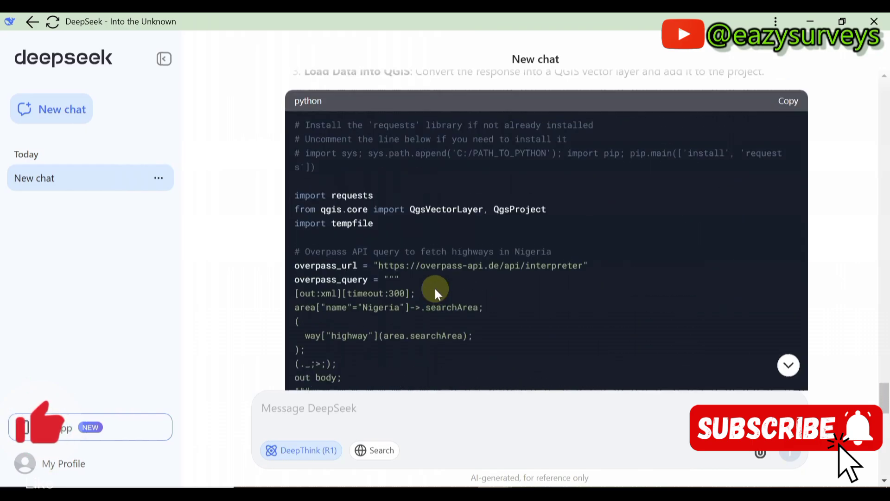
{"action": "scroll", "coordinate": [435, 289], "scroll_direction": "down", "scroll_amount": 2}
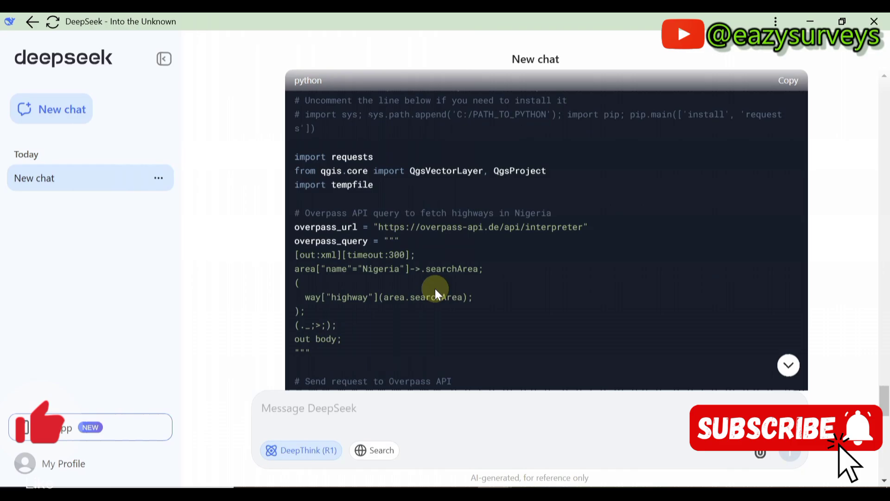
{"action": "scroll", "coordinate": [435, 288], "scroll_direction": "down", "scroll_amount": 2}
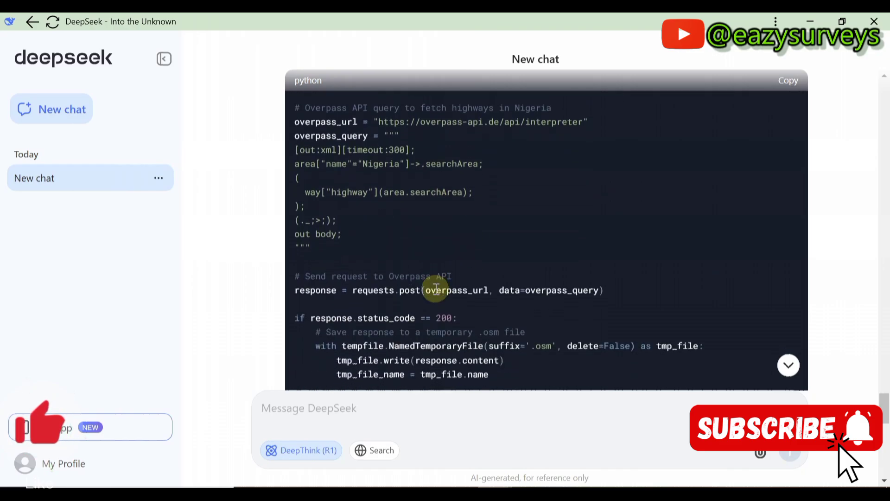